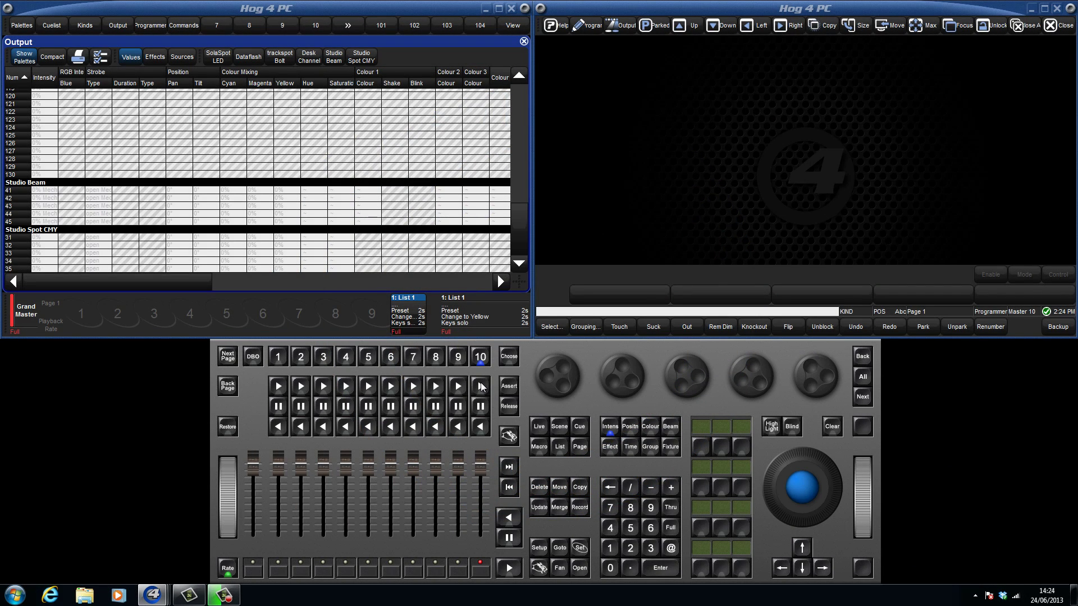
Start List 1 on playback master 10 so its Preset cue puts fixtures 31–33 in Cyan.
{"action": "left_click", "coordinate": [480, 386]}
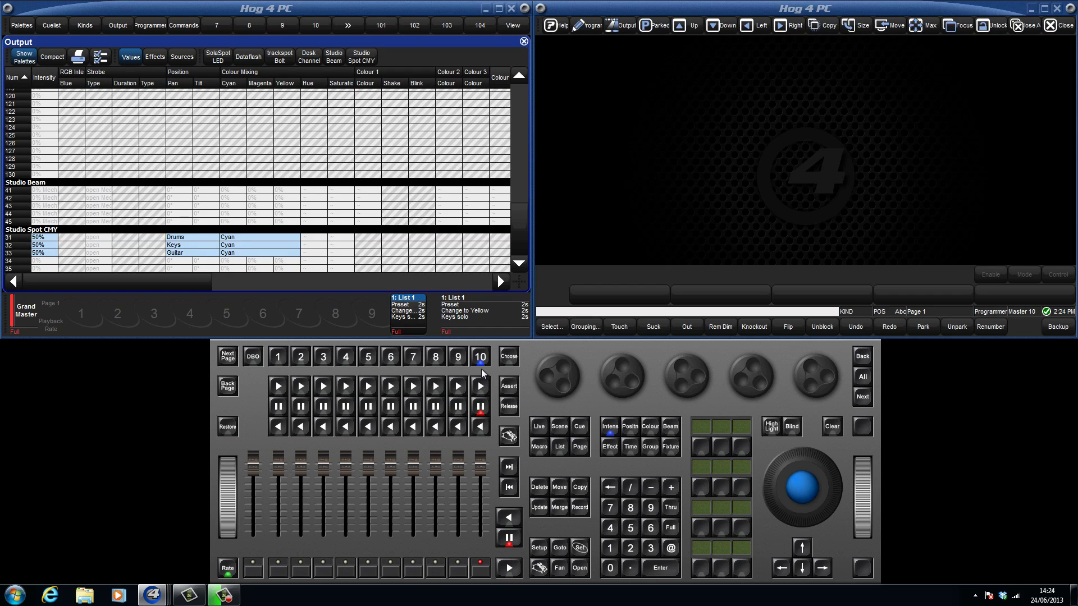
Give cue 3 Keys solo in List 1 a 5s wait, then advance playback to it.
{"action": "double_click", "coordinate": [481, 359]}
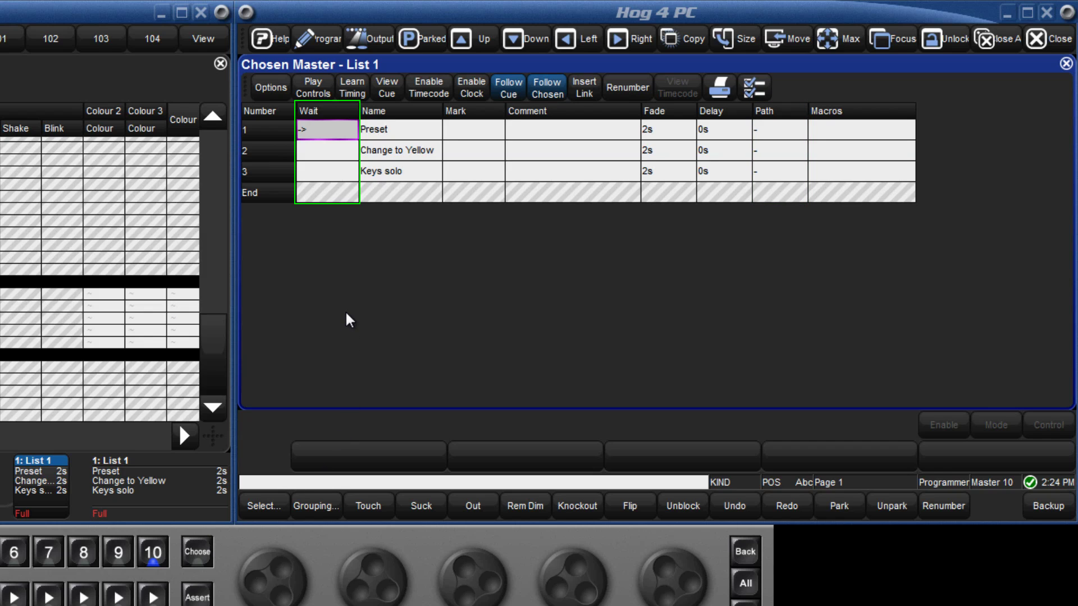
{"action": "left_click", "coordinate": [332, 174]}
{"action": "left_click", "coordinate": [332, 174]}
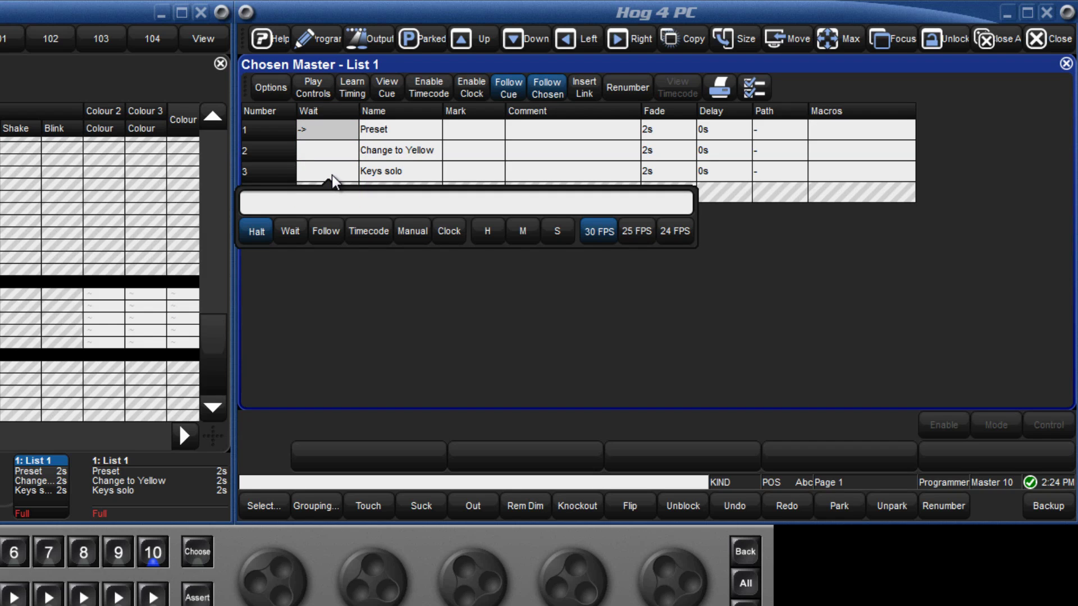
{"action": "type", "text": "5"}
{"action": "key", "text": "Return"}
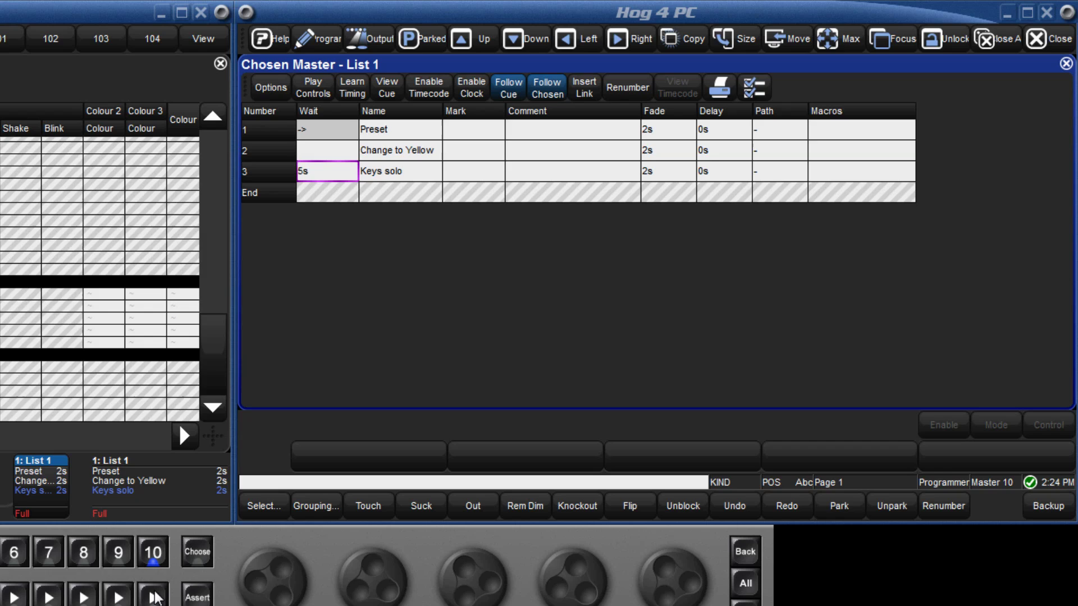
{"action": "left_click", "coordinate": [154, 597]}
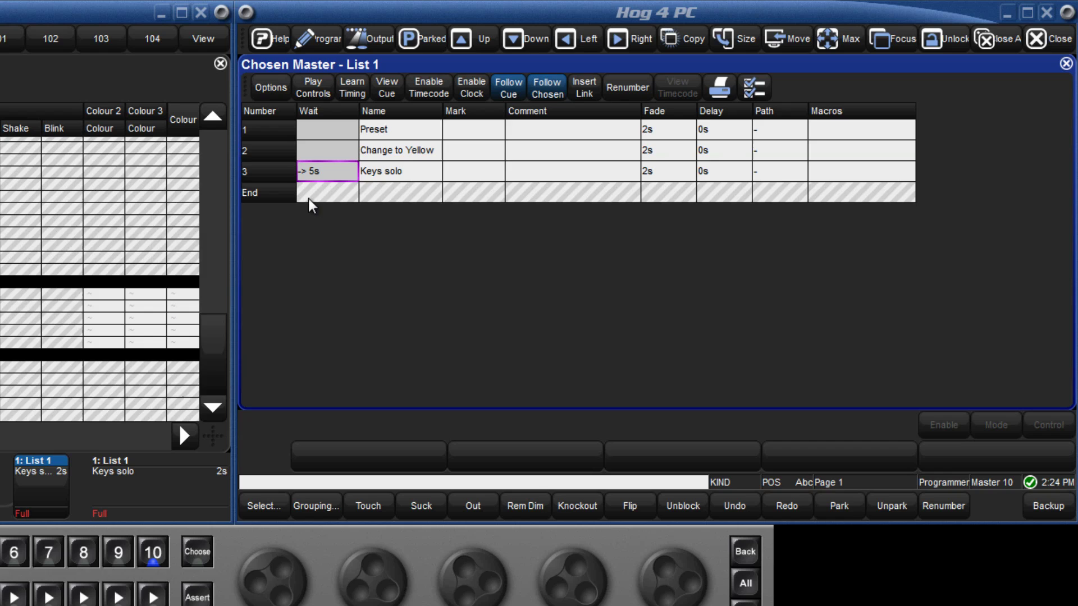
Change cue 3 Keys solo's wait trigger to Follow + 5s.
{"action": "left_click", "coordinate": [330, 173]}
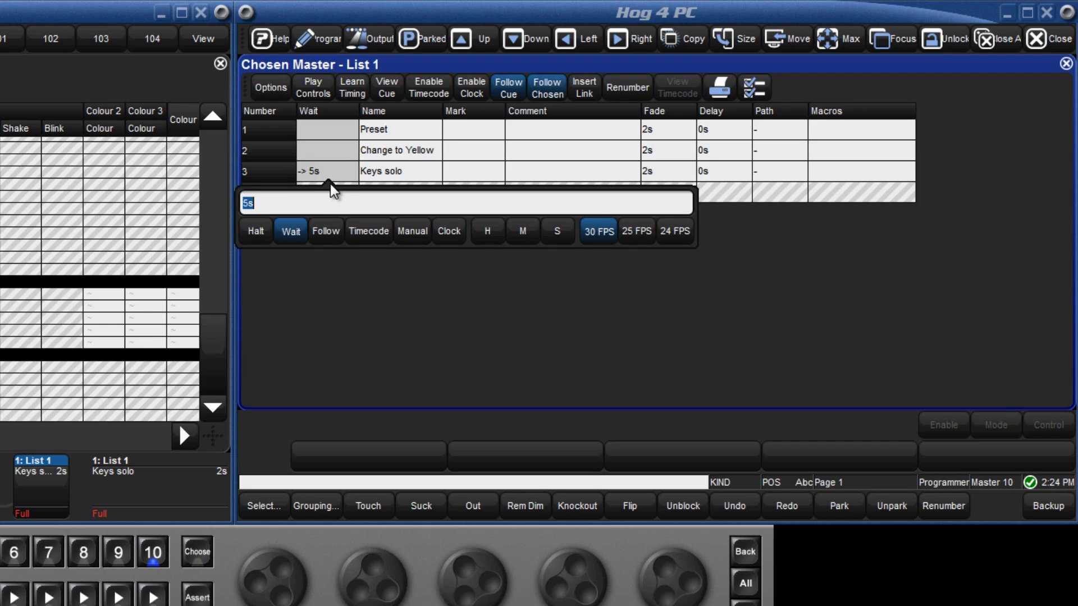
{"action": "left_click", "coordinate": [331, 233]}
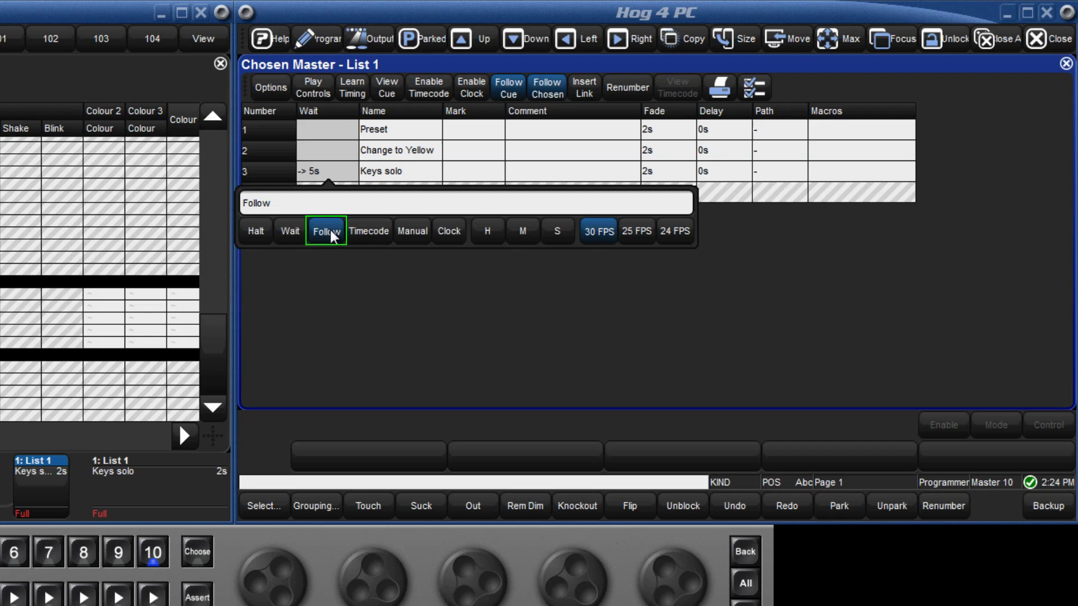
{"action": "type", "text": "5"}
{"action": "key", "text": "Return"}
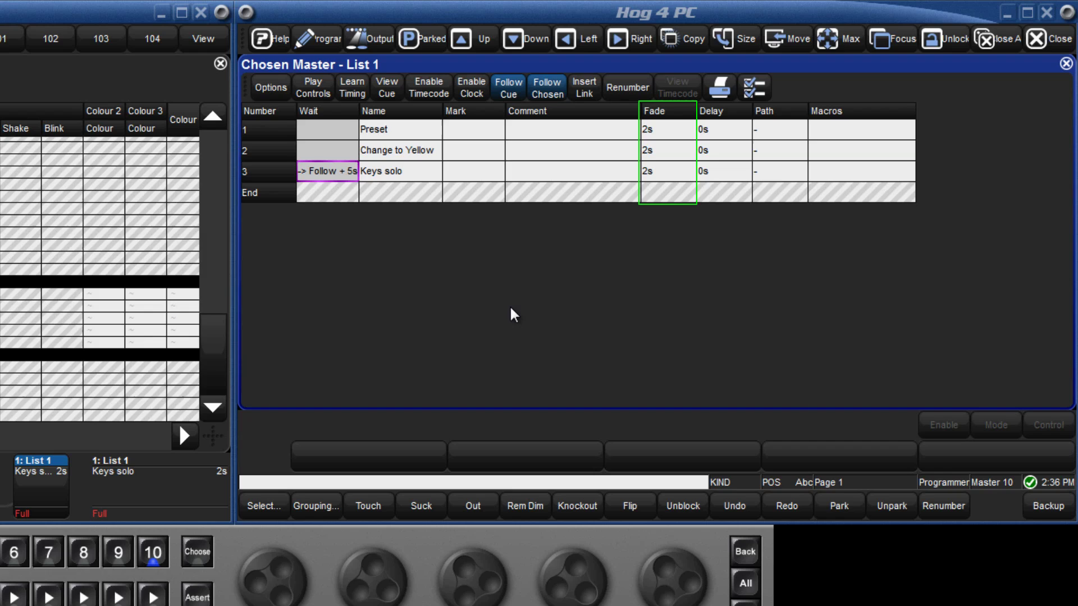
Replace cue 3 Keys solo's 2s fade with a 3/5 split fade.
{"action": "left_click", "coordinate": [663, 171]}
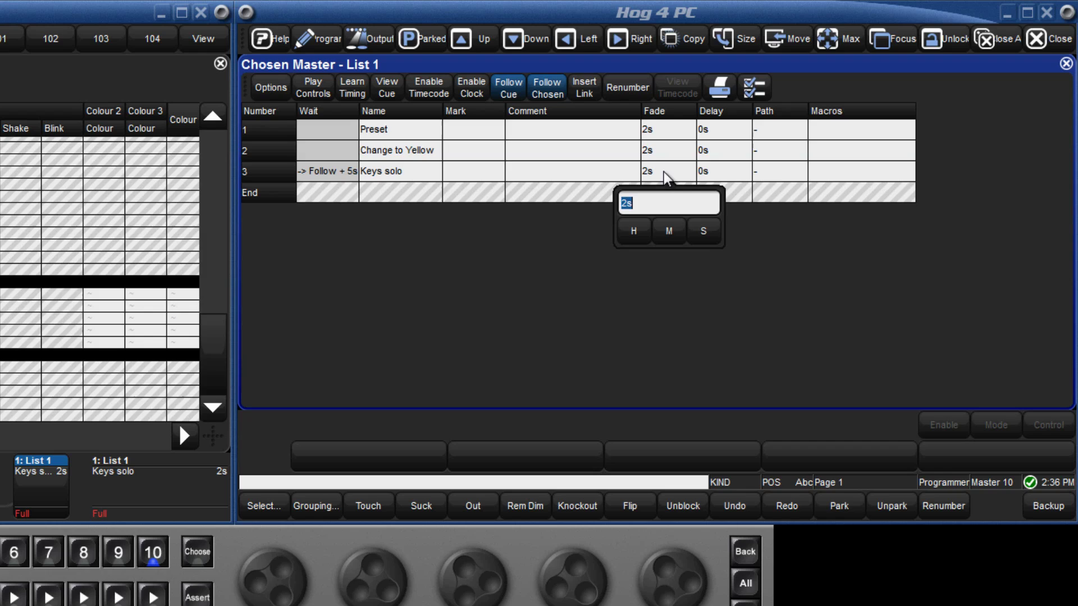
{"action": "type", "text": "3/5"}
{"action": "key", "text": "Return"}
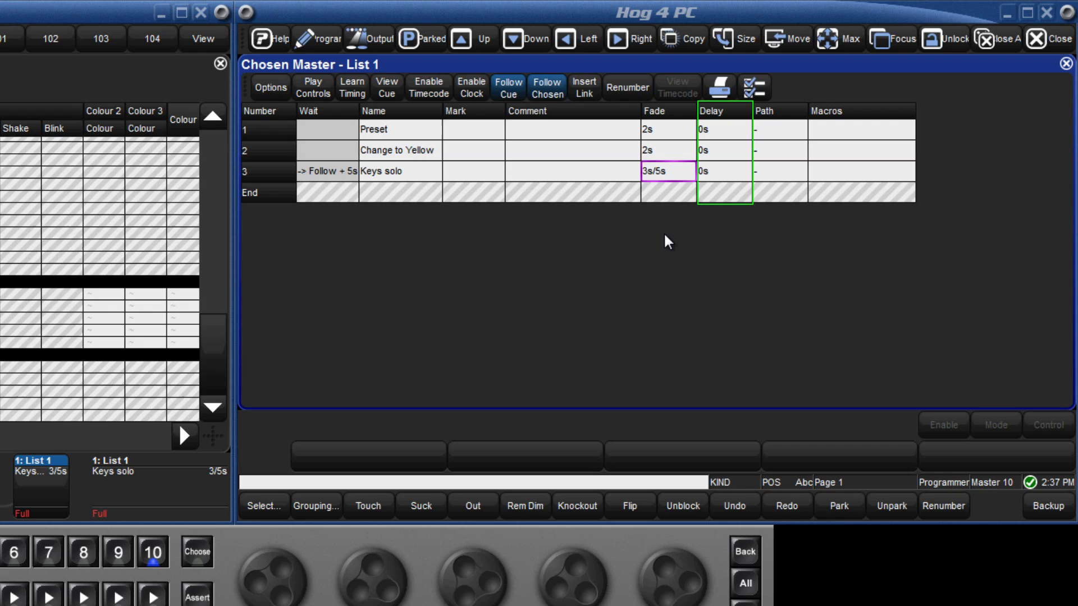
{"action": "double_click", "coordinate": [782, 173]}
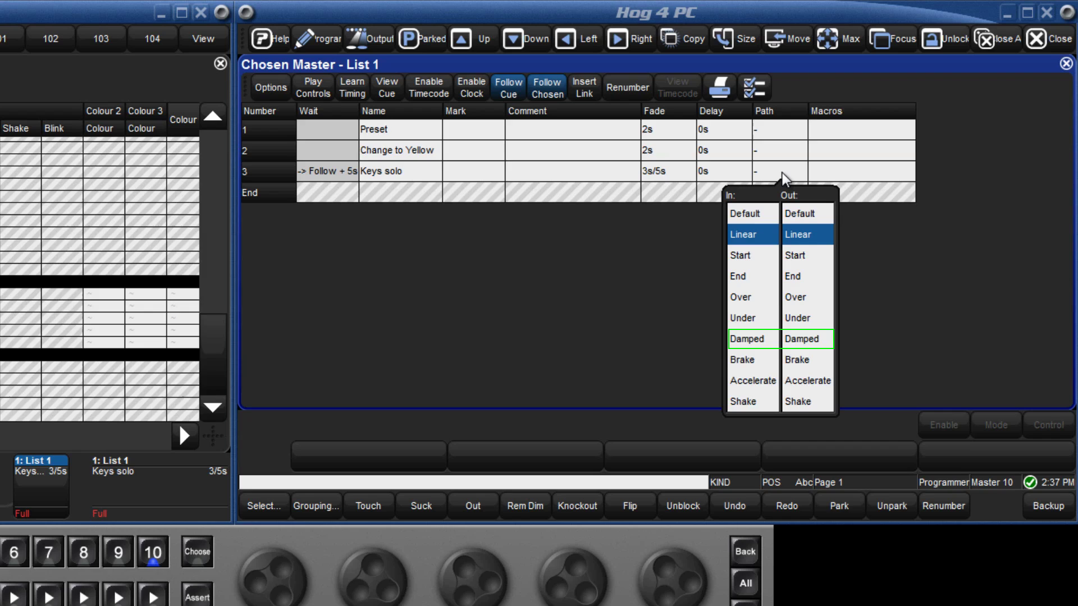
{"action": "left_click", "coordinate": [783, 173]}
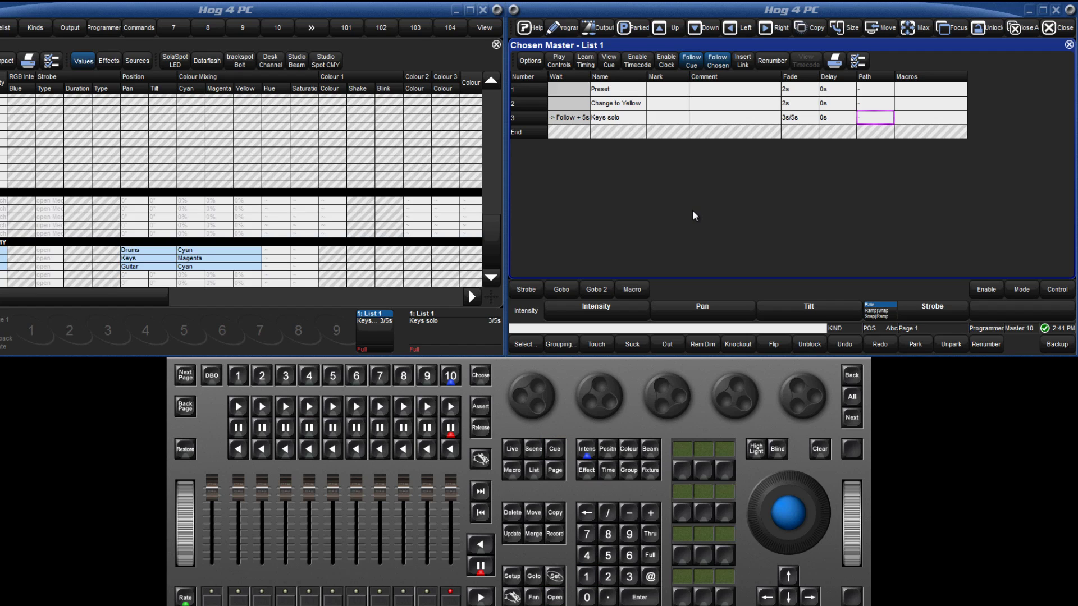
Open cue 3 Keys solo in the cue editor and step through the cues back to cue 1 Preset.
{"action": "left_click", "coordinate": [558, 447]}
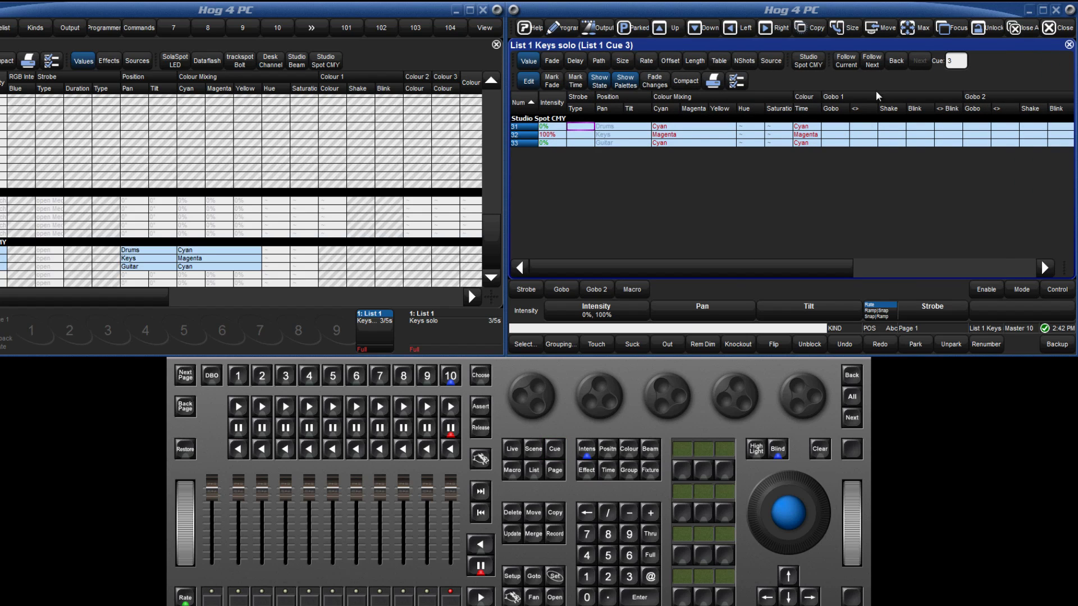
{"action": "left_click", "coordinate": [896, 62]}
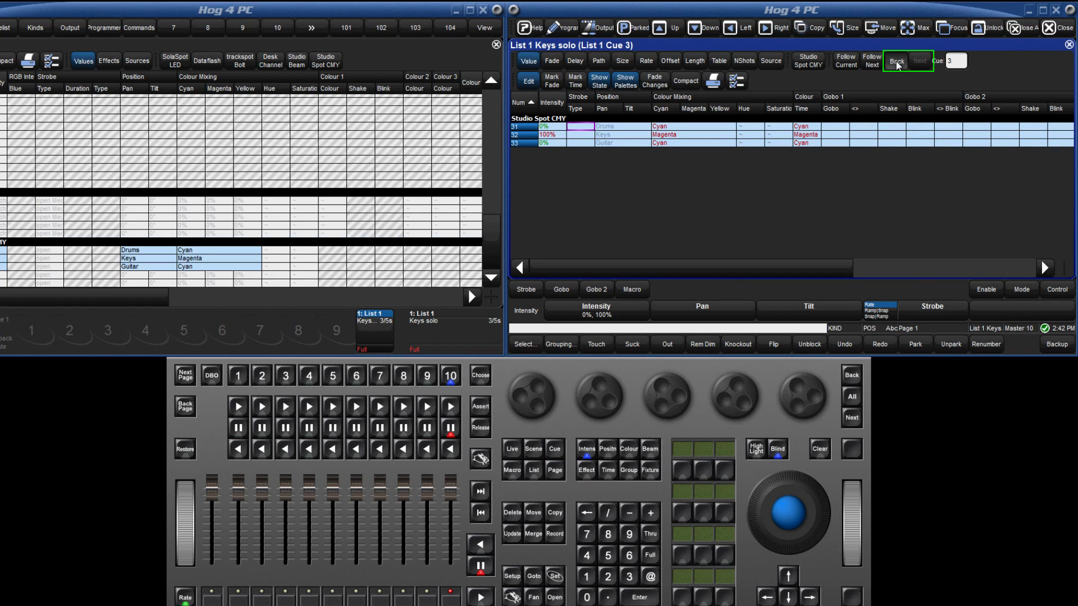
{"action": "left_click", "coordinate": [897, 61]}
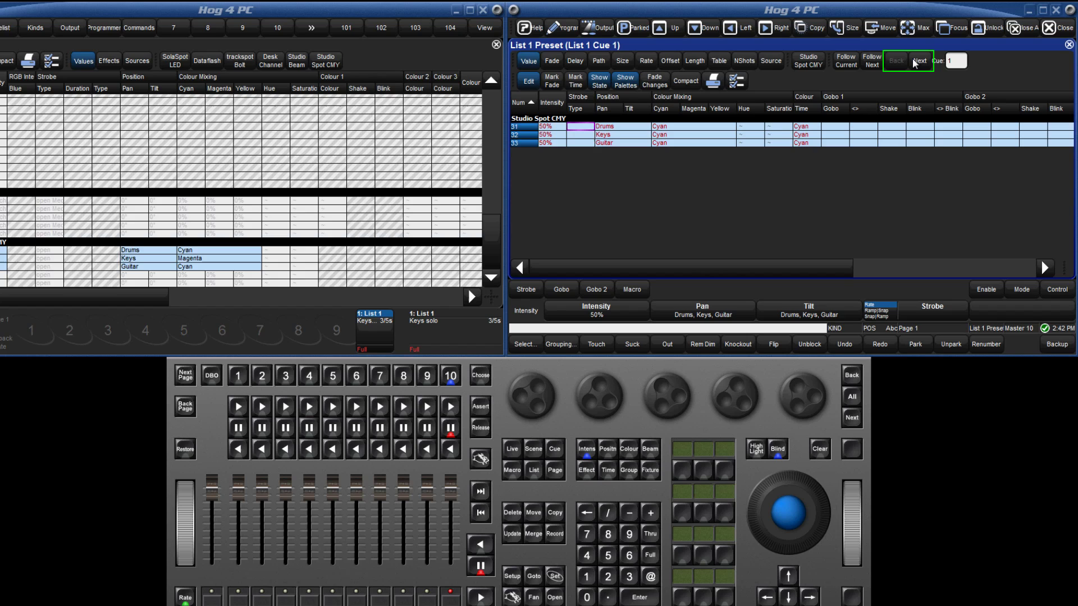
{"action": "left_click", "coordinate": [919, 62]}
{"action": "left_click", "coordinate": [921, 63]}
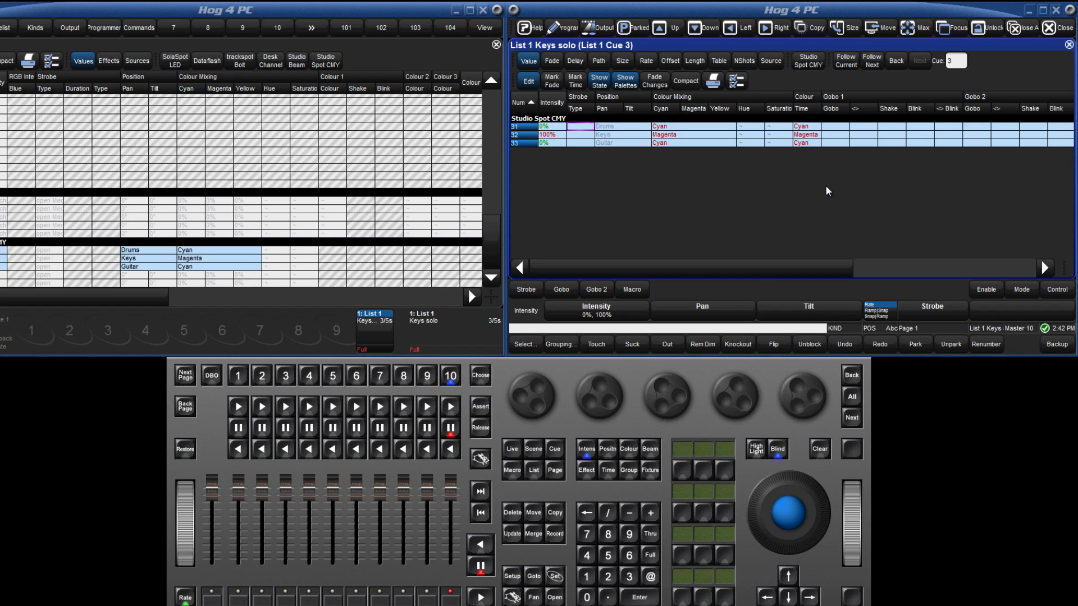
{"action": "left_click", "coordinate": [556, 451]}
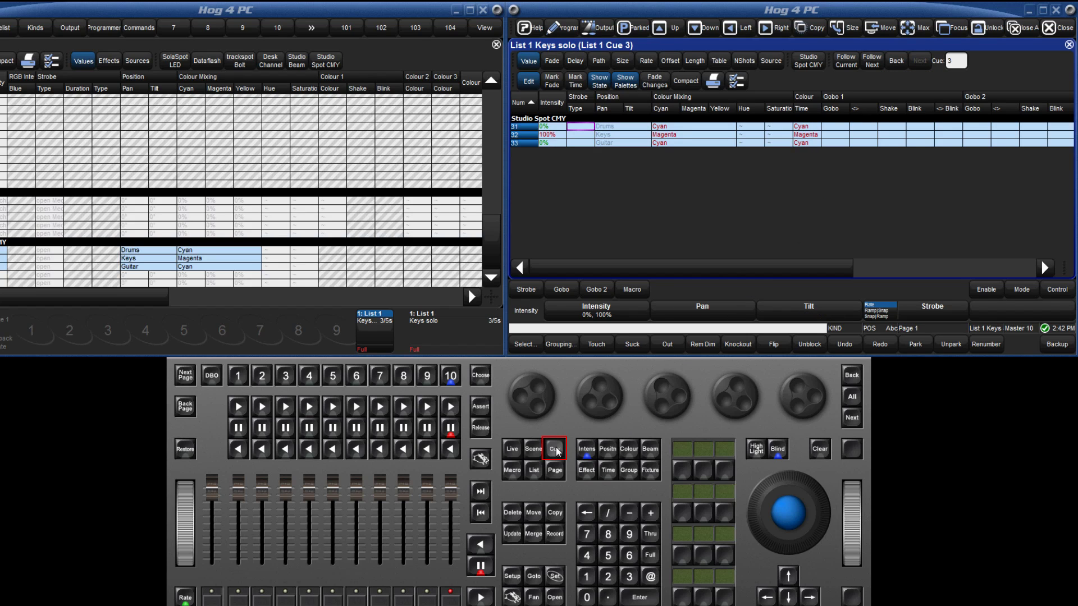
{"action": "left_click", "coordinate": [852, 375]}
{"action": "left_click", "coordinate": [852, 375]}
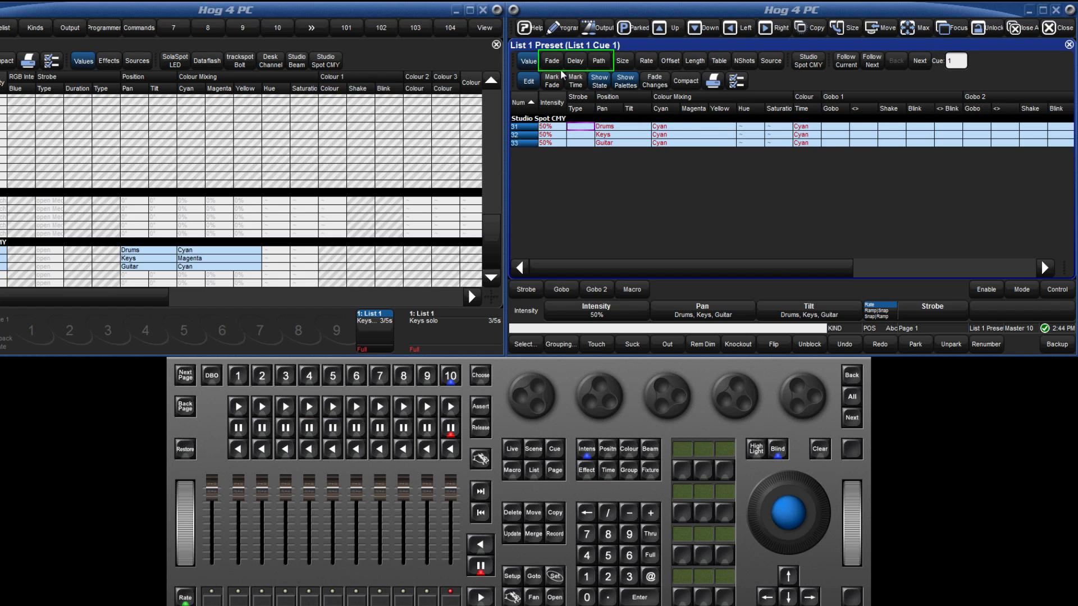
Show cue 1 Preset's per-parameter delay times, then its path settings, all Default.
{"action": "left_click", "coordinate": [556, 63]}
{"action": "left_click", "coordinate": [577, 62]}
{"action": "left_click", "coordinate": [600, 61]}
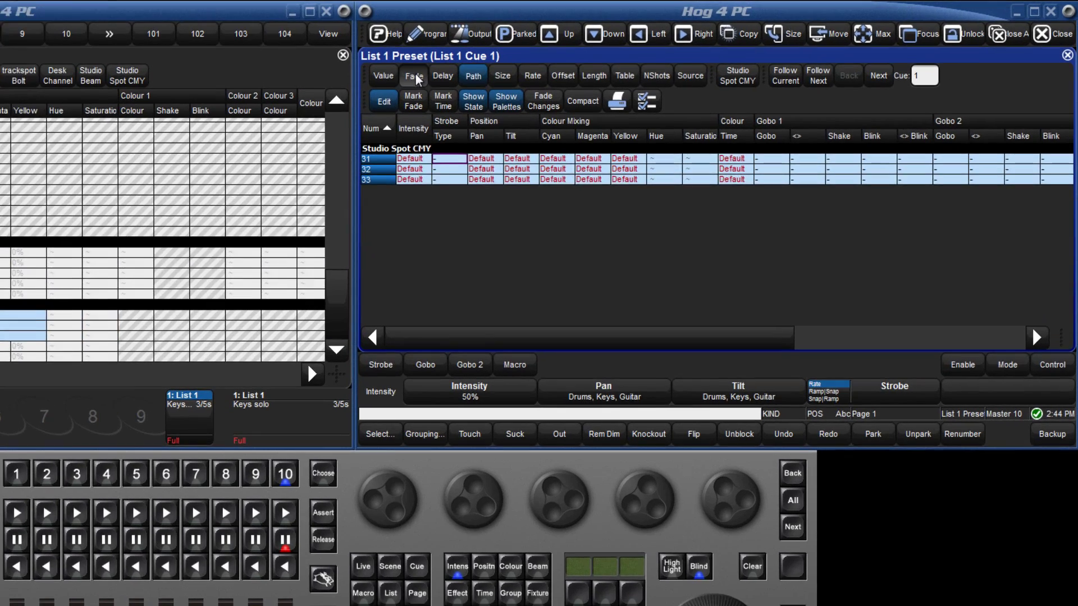
In the Fade view, set fixtures 31–33's Intensity fade to 5s, leaving other parameters at 2s.
{"action": "left_click", "coordinate": [553, 60]}
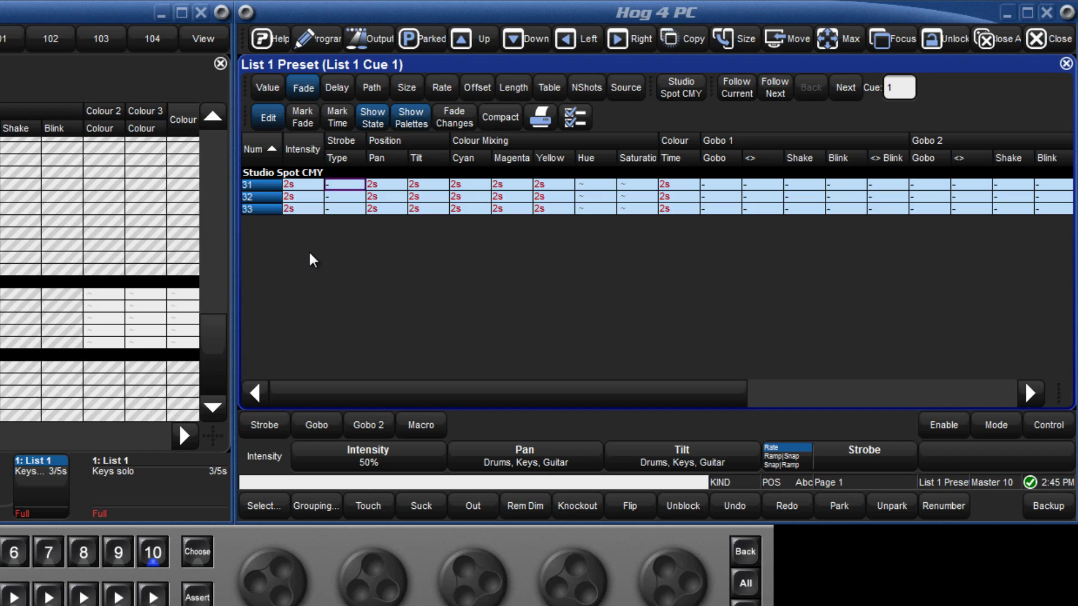
{"action": "left_click", "coordinate": [312, 180]}
{"action": "left_click", "coordinate": [310, 172]}
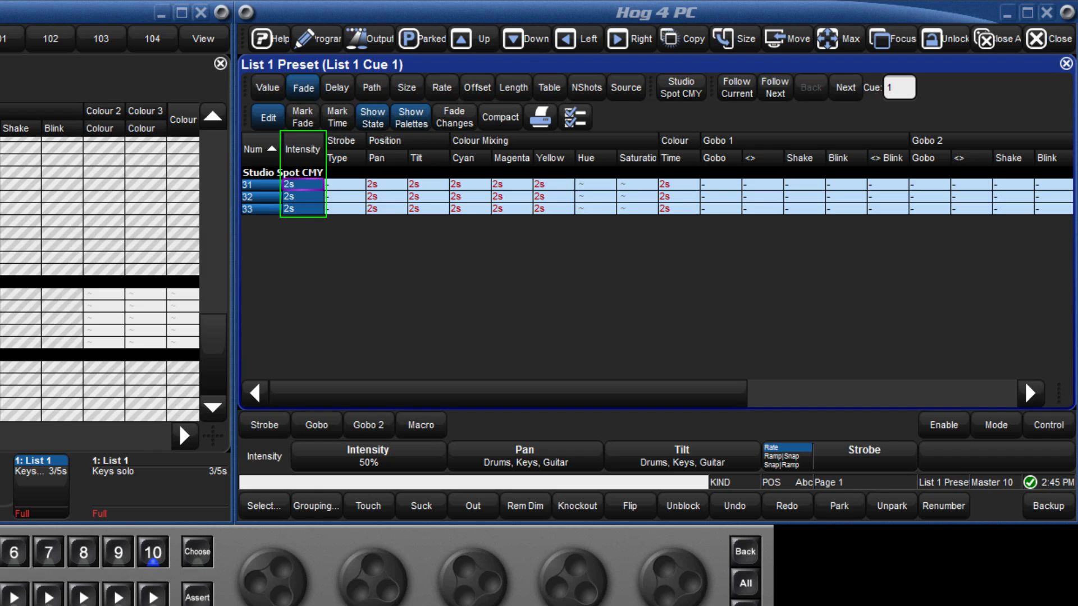
{"action": "left_click", "coordinate": [303, 184]}
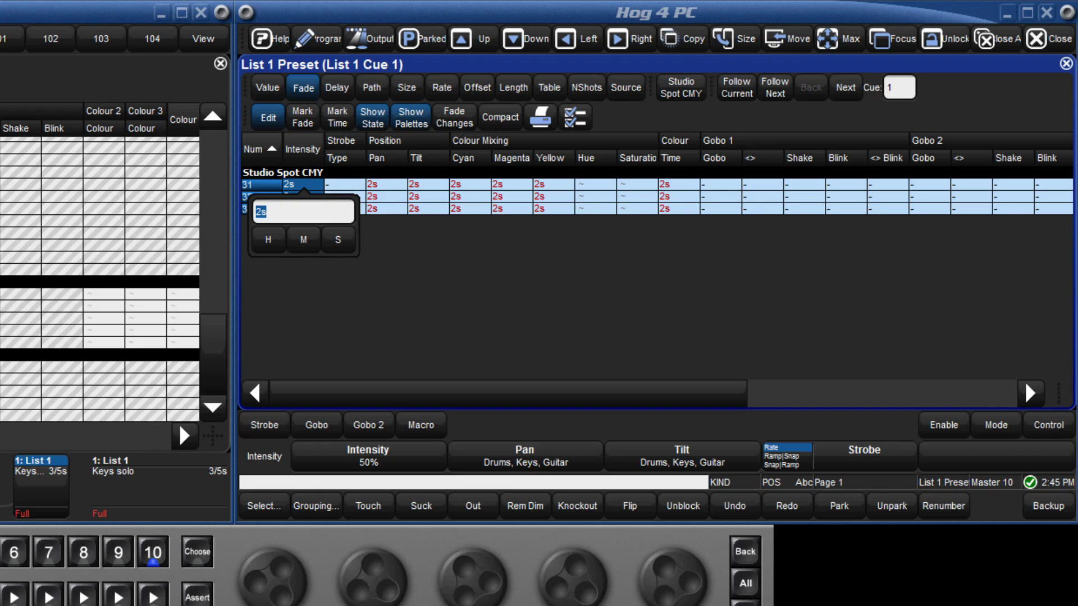
{"action": "type", "text": "5"}
{"action": "key", "text": "Return"}
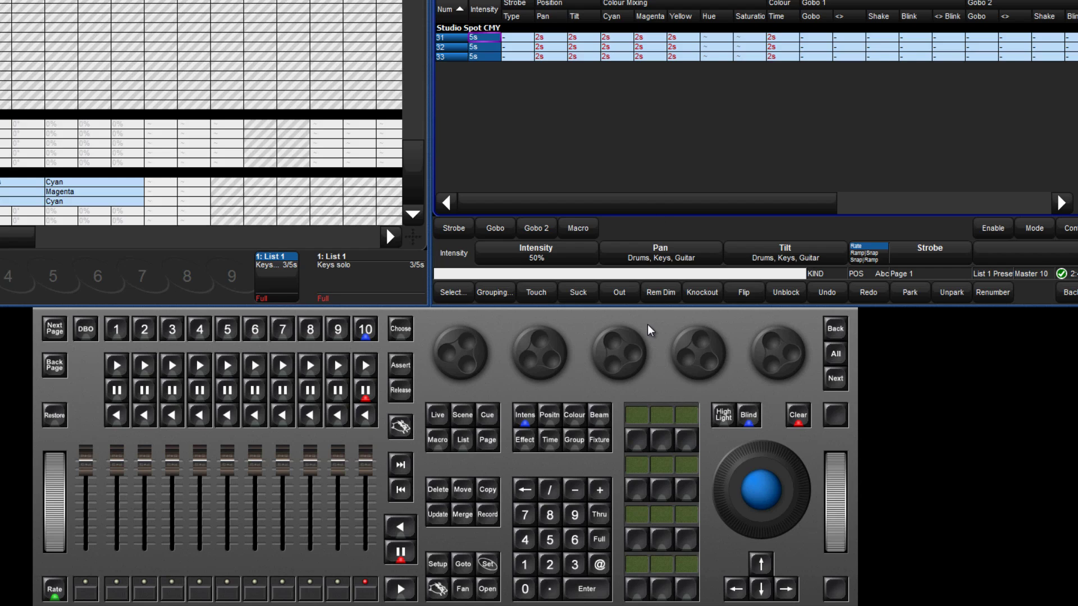
Give all of fixture 31's parameters a 5s fade with 31 Time 5.
{"action": "left_click", "coordinate": [576, 566]}
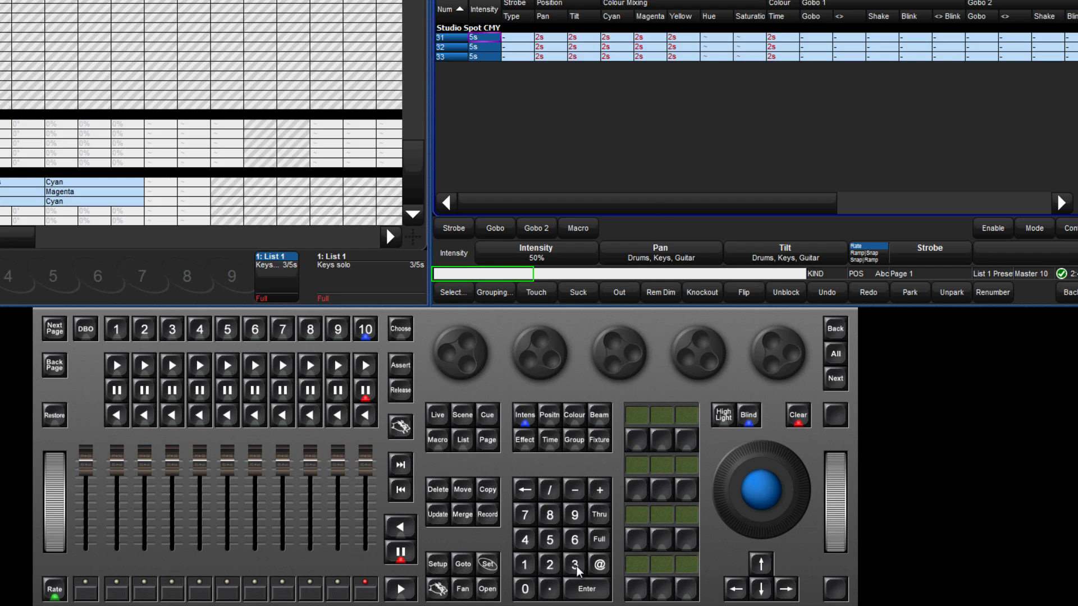
{"action": "left_click", "coordinate": [575, 566]}
{"action": "left_click", "coordinate": [525, 564]}
{"action": "left_click", "coordinate": [550, 440]}
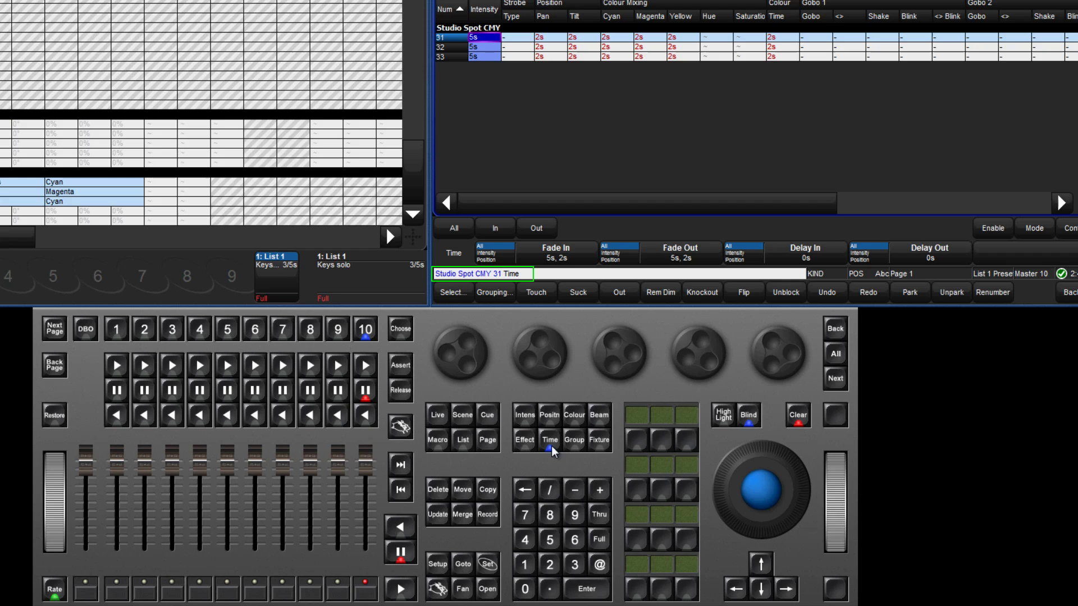
{"action": "left_click", "coordinate": [550, 540]}
{"action": "left_click", "coordinate": [587, 589]}
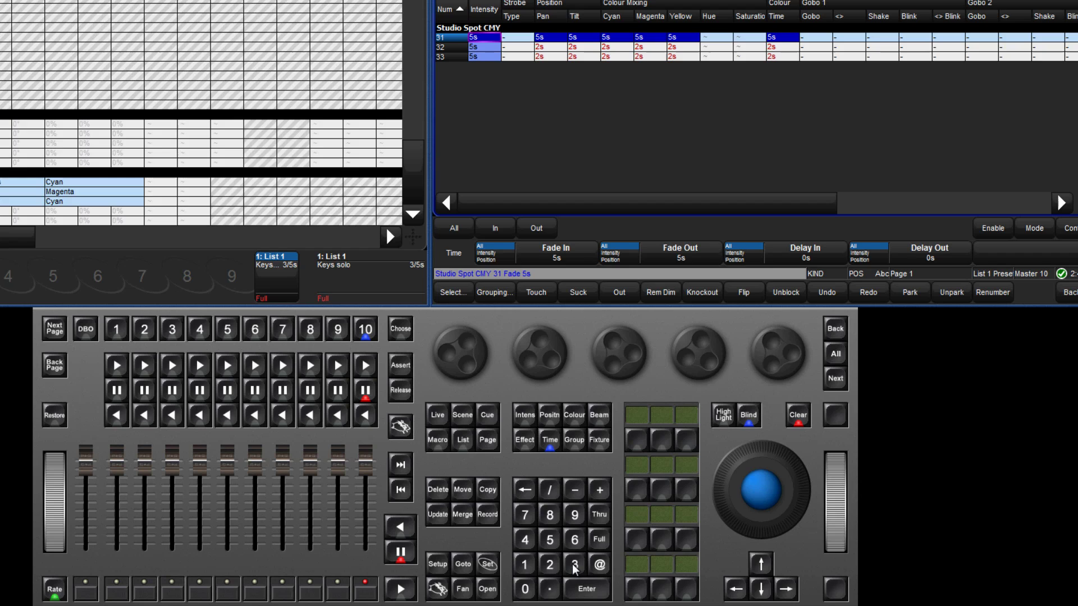
Give fixture 32's colour parameters a 5s fade with 32 Colour Time 5.
{"action": "left_click", "coordinate": [574, 566]}
{"action": "left_click", "coordinate": [550, 565]}
{"action": "left_click", "coordinate": [574, 418]}
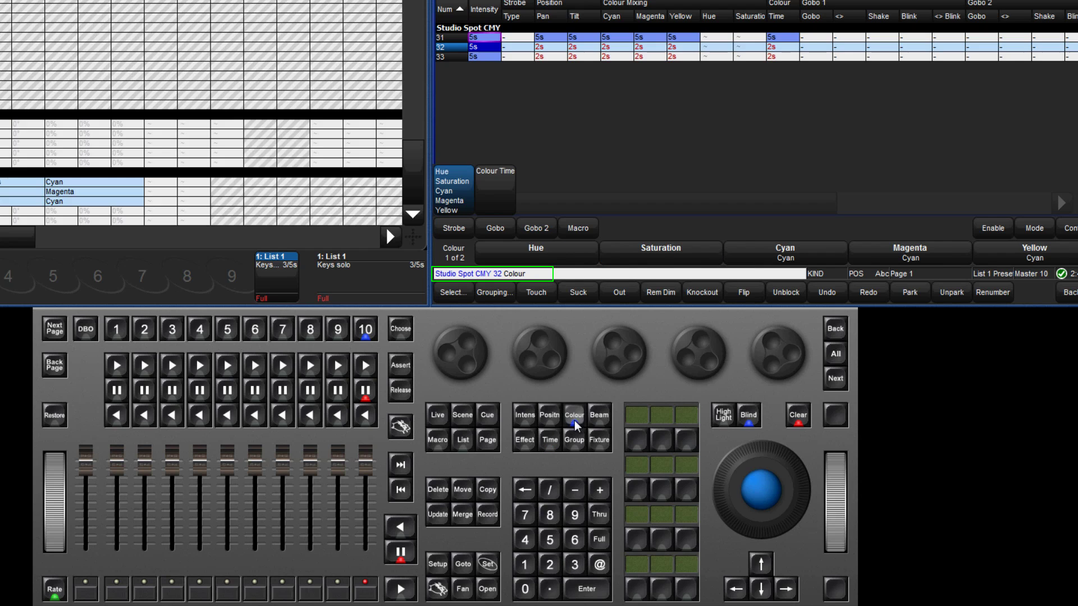
{"action": "left_click", "coordinate": [549, 441]}
{"action": "left_click", "coordinate": [549, 540]}
{"action": "left_click", "coordinate": [599, 594]}
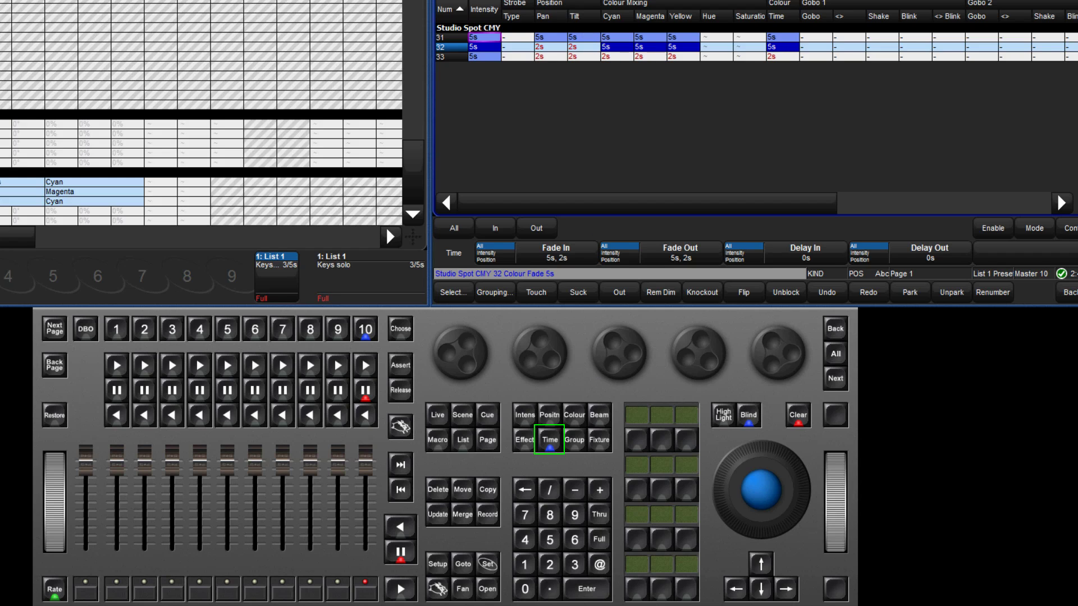
Give fixtures 31–33 a Damped pan/tilt path, update the Preset cue, then view cue 3's values.
{"action": "left_click", "coordinate": [575, 564]}
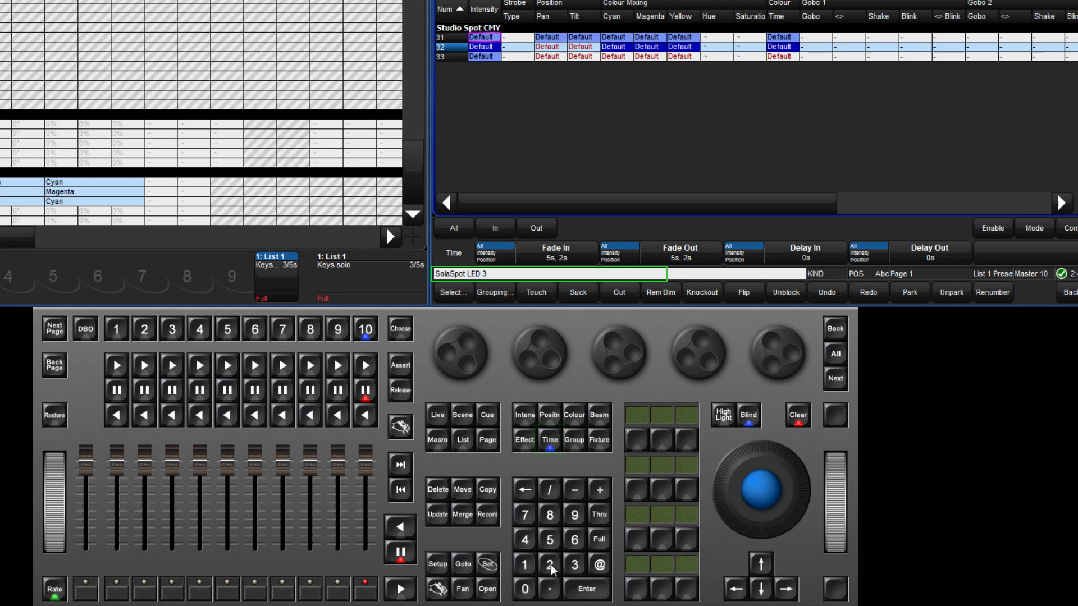
{"action": "left_click", "coordinate": [524, 565]}
{"action": "left_click", "coordinate": [599, 514]}
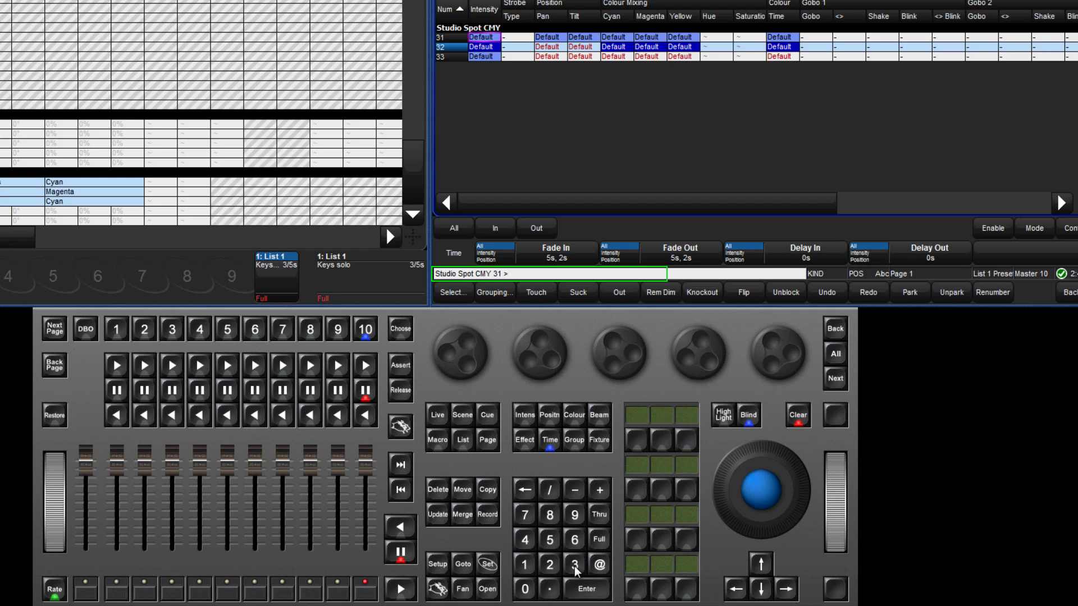
{"action": "left_click", "coordinate": [575, 565]}
{"action": "left_click", "coordinate": [575, 564]}
{"action": "left_click", "coordinate": [550, 418]}
{"action": "left_click", "coordinate": [550, 440]}
{"action": "left_click", "coordinate": [550, 439]}
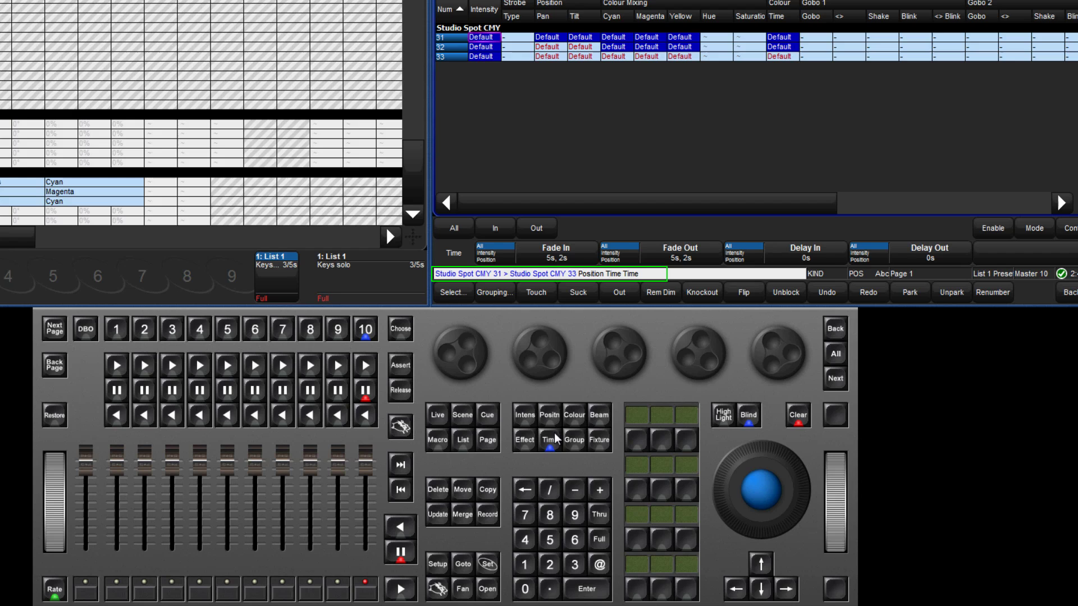
{"action": "left_click", "coordinate": [550, 439]}
{"action": "type", "text": "6"}
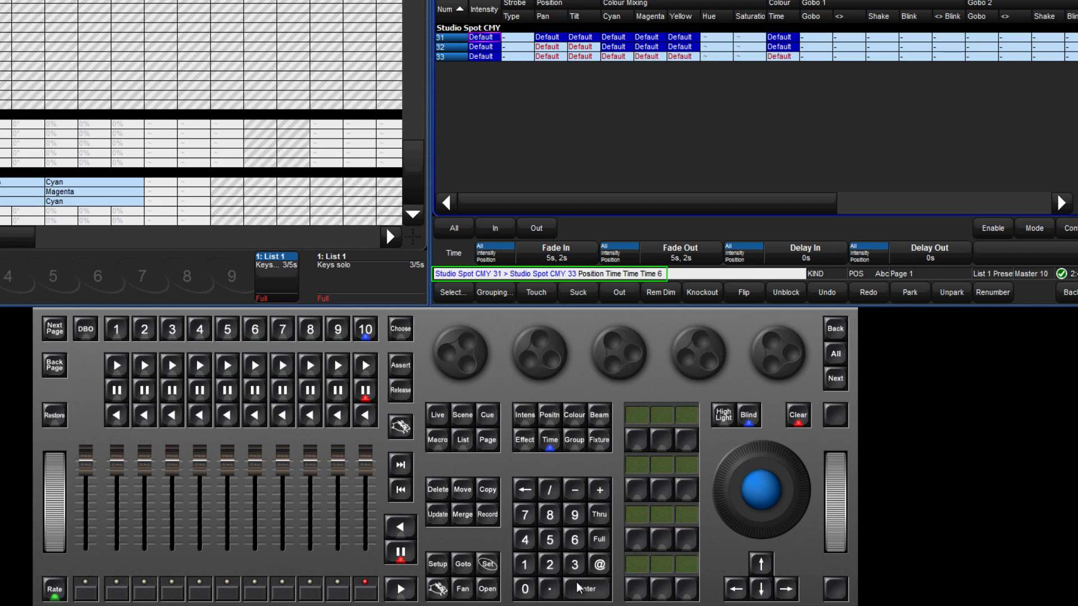
{"action": "left_click", "coordinate": [580, 588]}
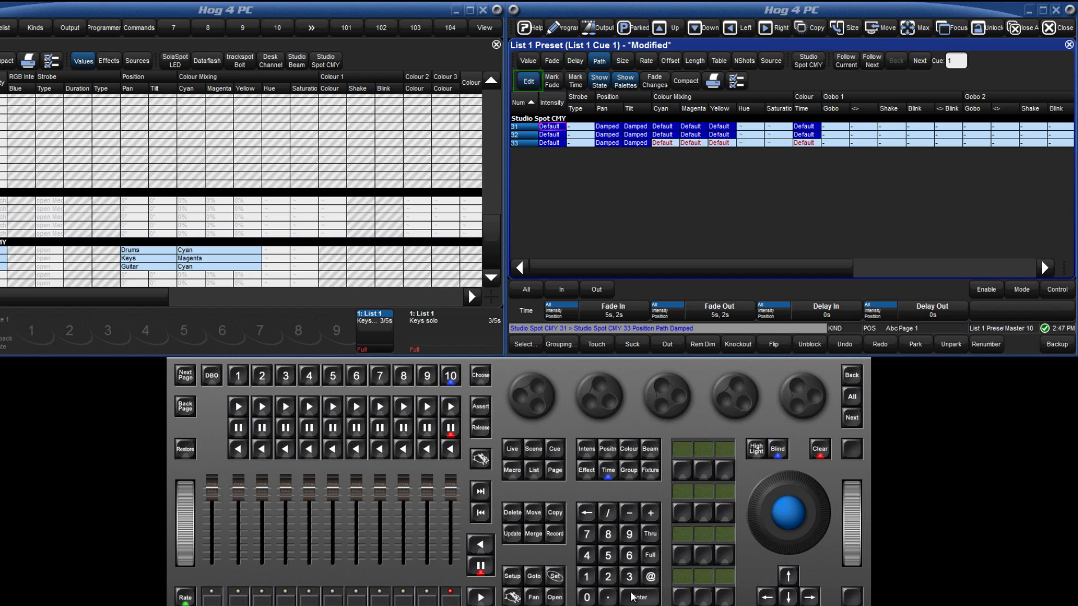
{"action": "left_click", "coordinate": [512, 534]}
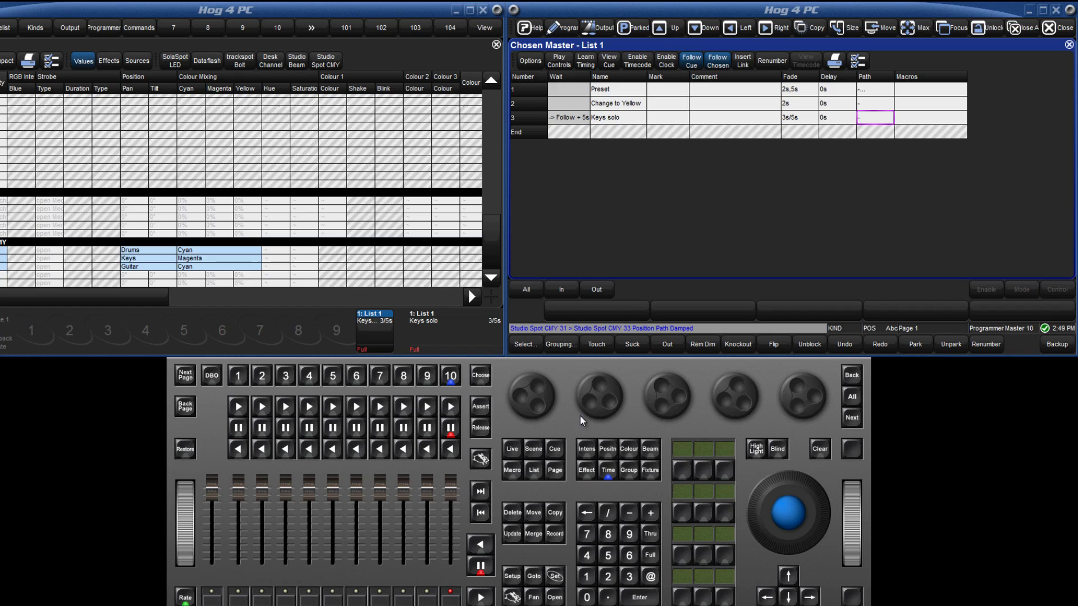
{"action": "left_click", "coordinate": [554, 449]}
{"action": "left_click", "coordinate": [529, 61]}
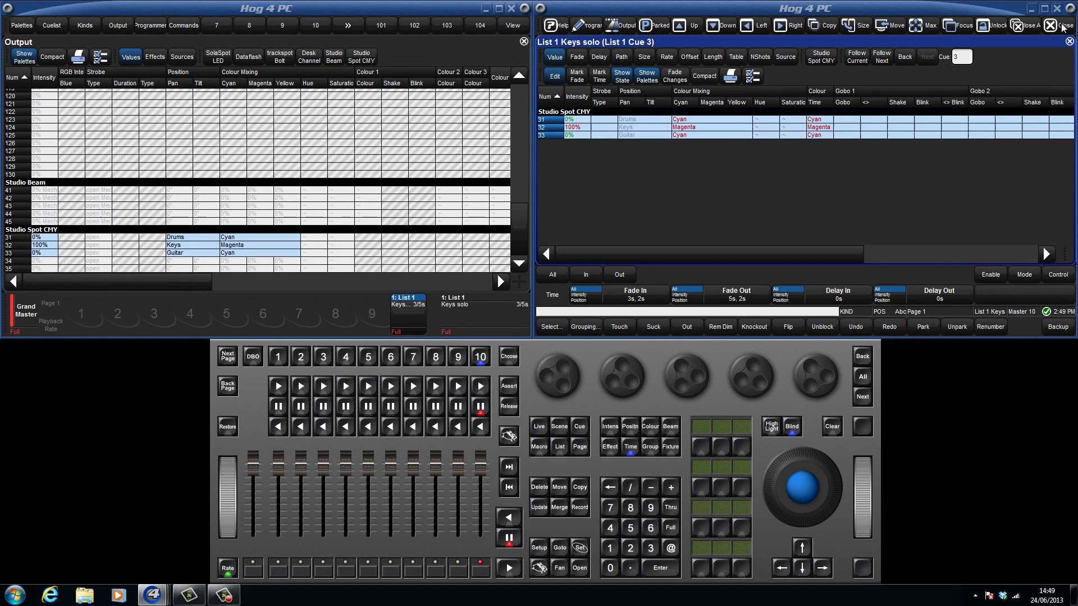
Close the cue editor and run List 1 again from its Preset cue.
{"action": "left_click", "coordinate": [1063, 29]}
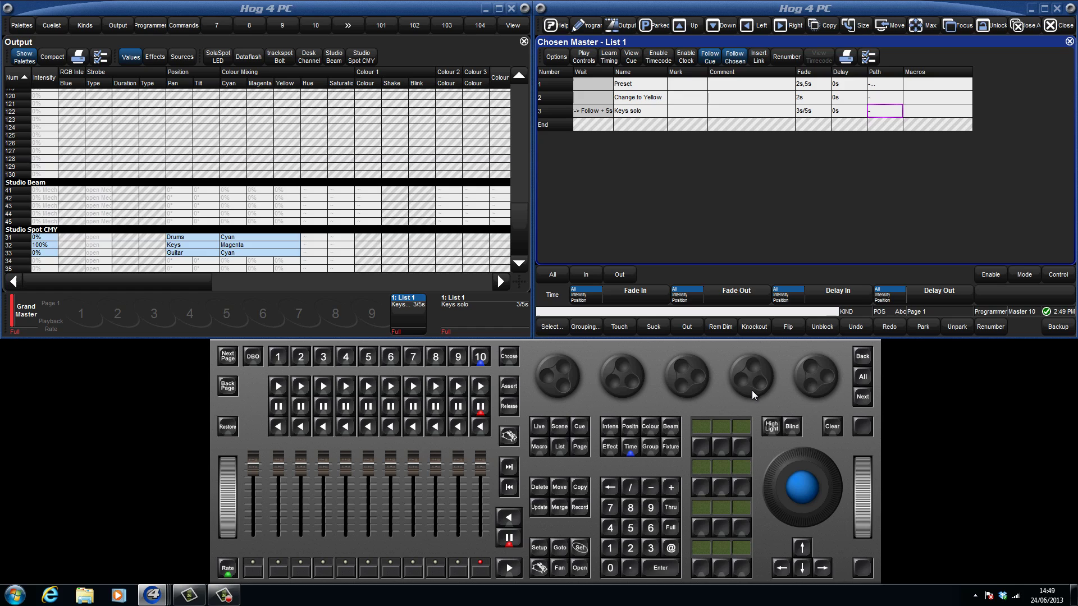
{"action": "left_click", "coordinate": [480, 386]}
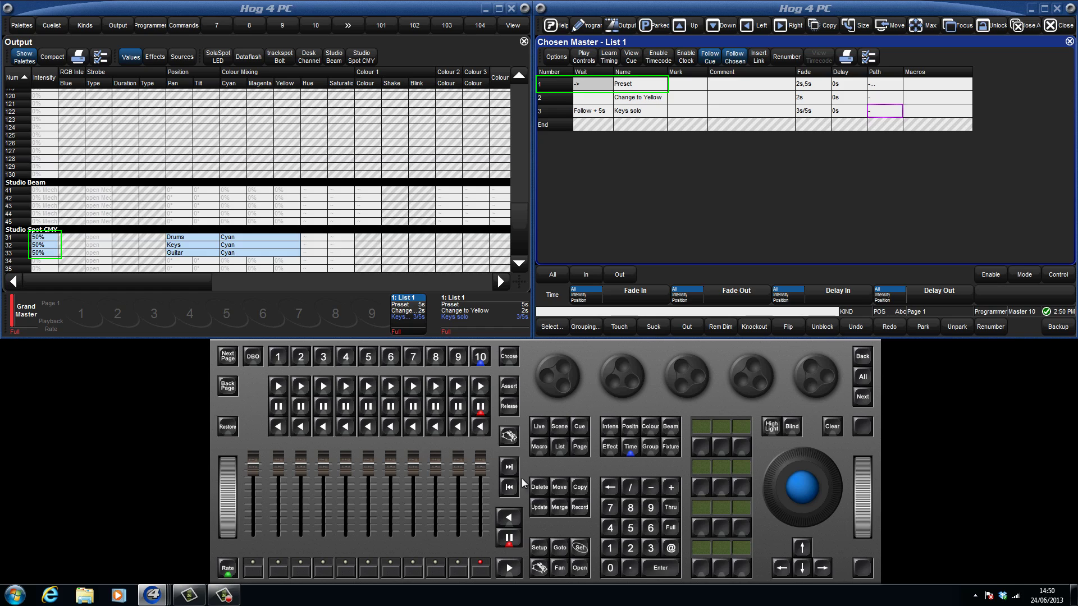
Set fixtures 31–33 to 60% and auto-update cue 1 Preset with the new level.
{"action": "left_click", "coordinate": [649, 548]}
{"action": "left_click", "coordinate": [610, 548]}
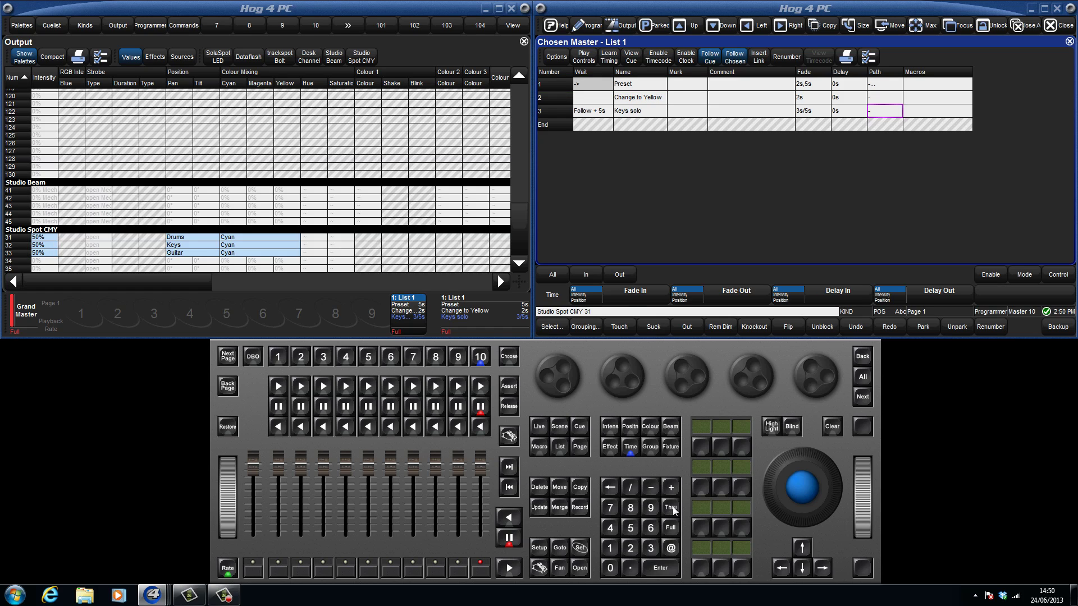
{"action": "double_click", "coordinate": [650, 548]}
{"action": "left_click", "coordinate": [670, 548]}
{"action": "left_click", "coordinate": [650, 528]}
{"action": "left_click", "coordinate": [661, 568]}
{"action": "left_click", "coordinate": [538, 508]}
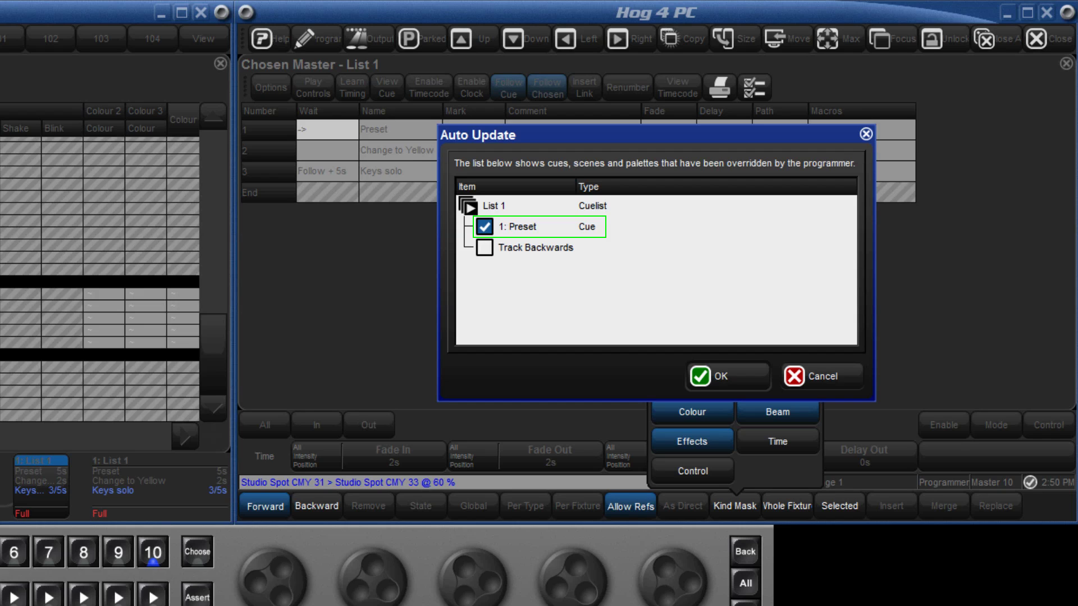
{"action": "left_click", "coordinate": [725, 376]}
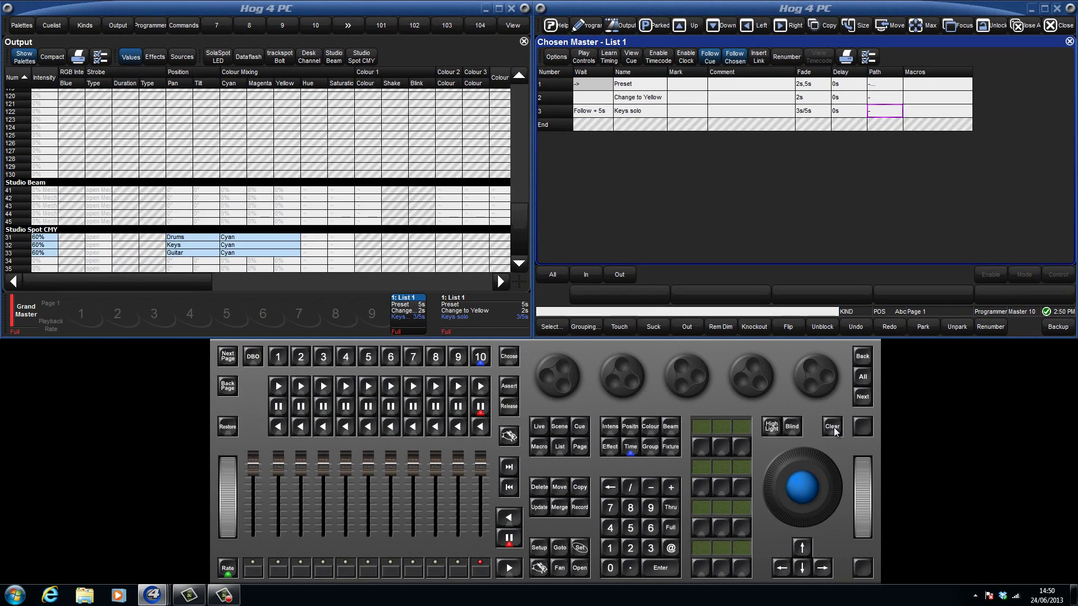
Select fixture 31 on the keypad.
{"action": "left_click", "coordinate": [650, 547]}
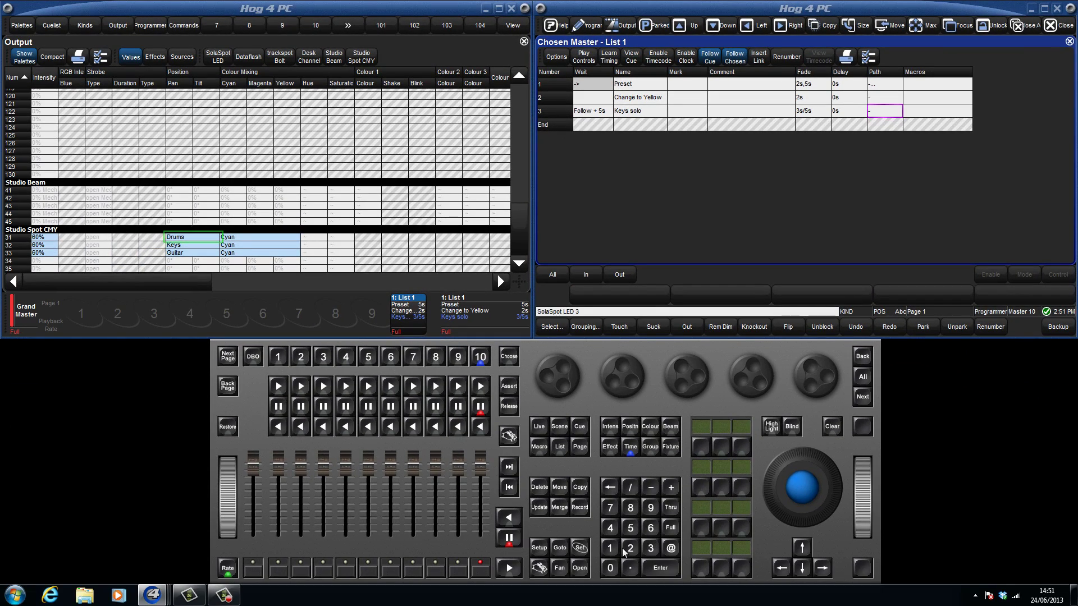
{"action": "left_click", "coordinate": [626, 553]}
{"action": "left_click", "coordinate": [801, 487]}
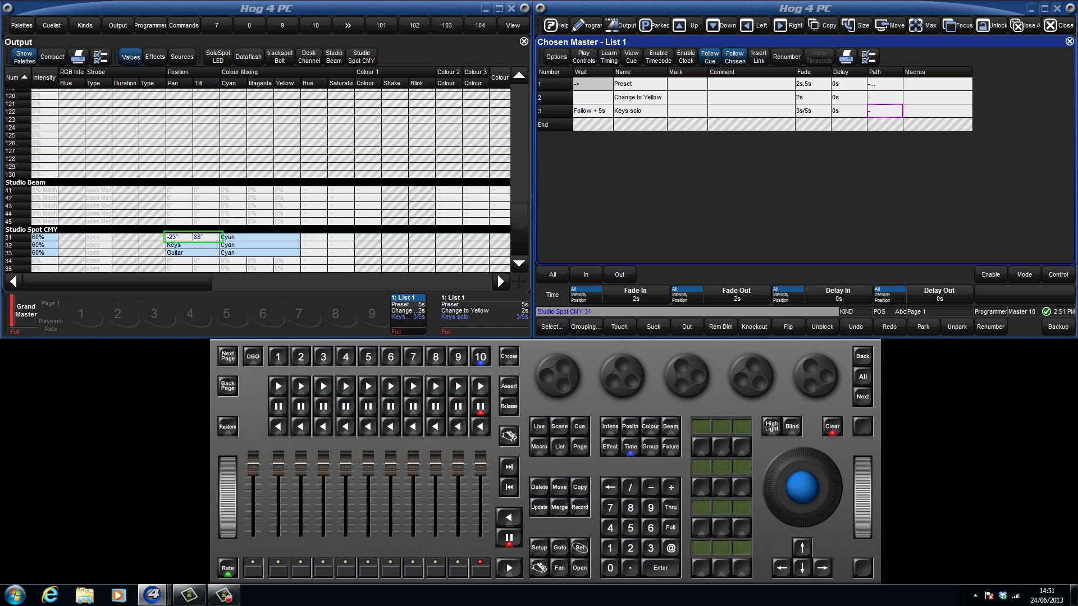
Auto-update the Drums palette with pan −23° and tilt 88°, leaving cue 1 Preset unchanged.
{"action": "left_click", "coordinate": [537, 511]}
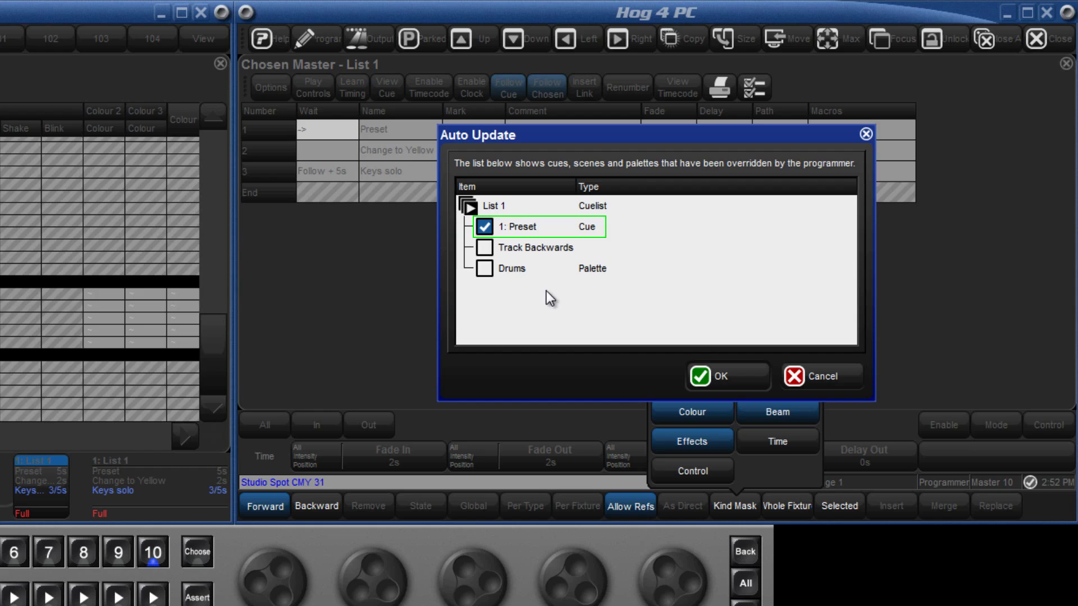
{"action": "left_click", "coordinate": [517, 270]}
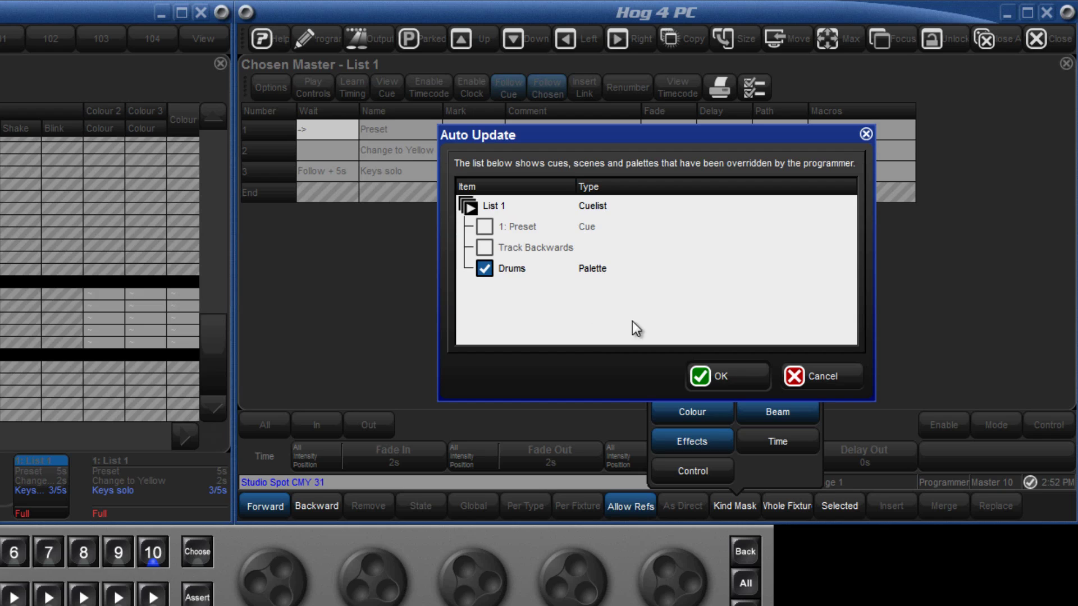
{"action": "left_click", "coordinate": [722, 374]}
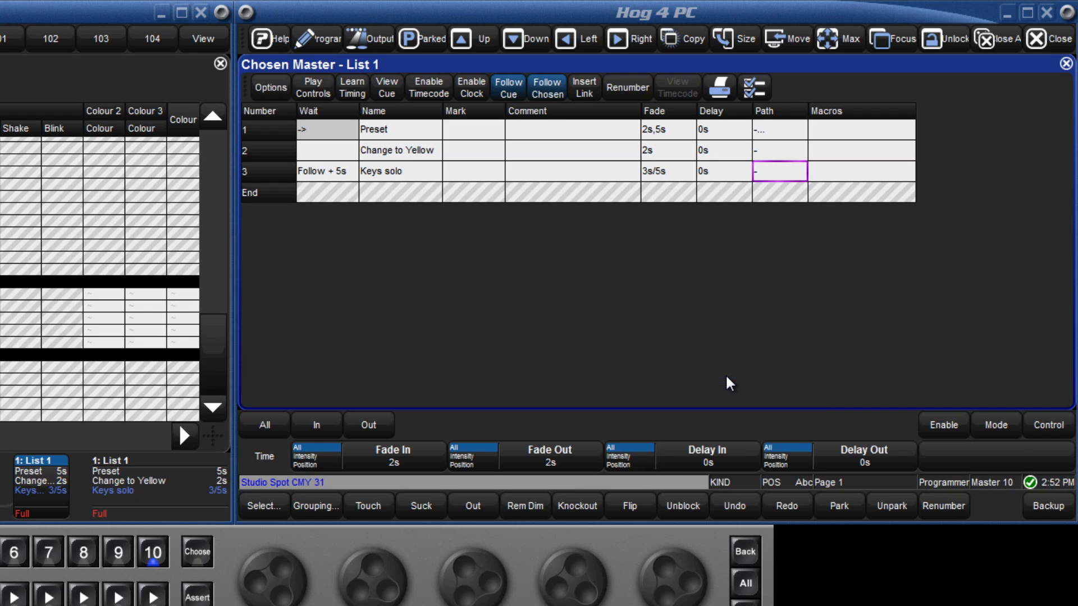